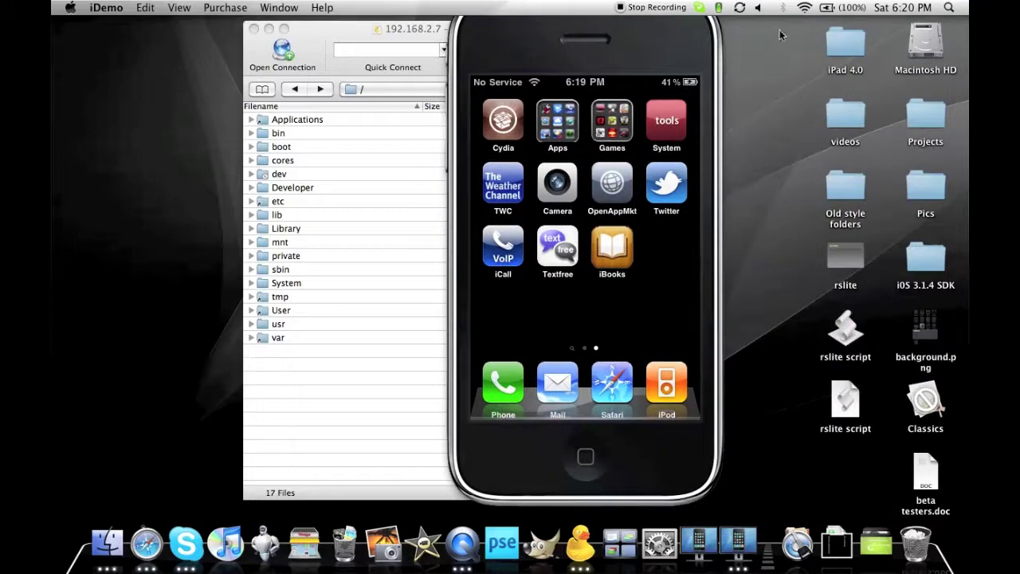
# Step: Arrange the iPhone simulator beside the SFTP browser on the left, with the browser in front
pyautogui.moveTo(681, 36); pyautogui.dragTo(775, 53)
pyautogui.moveTo(495, 27); pyautogui.dragTo(304, 22)
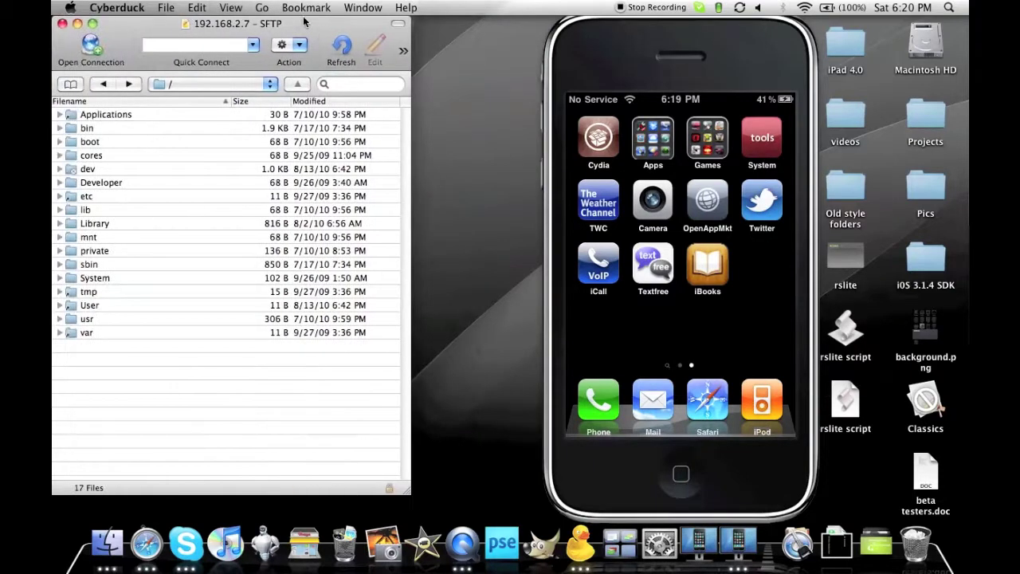
pyautogui.click(597, 25)
pyautogui.moveTo(592, 80); pyautogui.dragTo(473, 75)
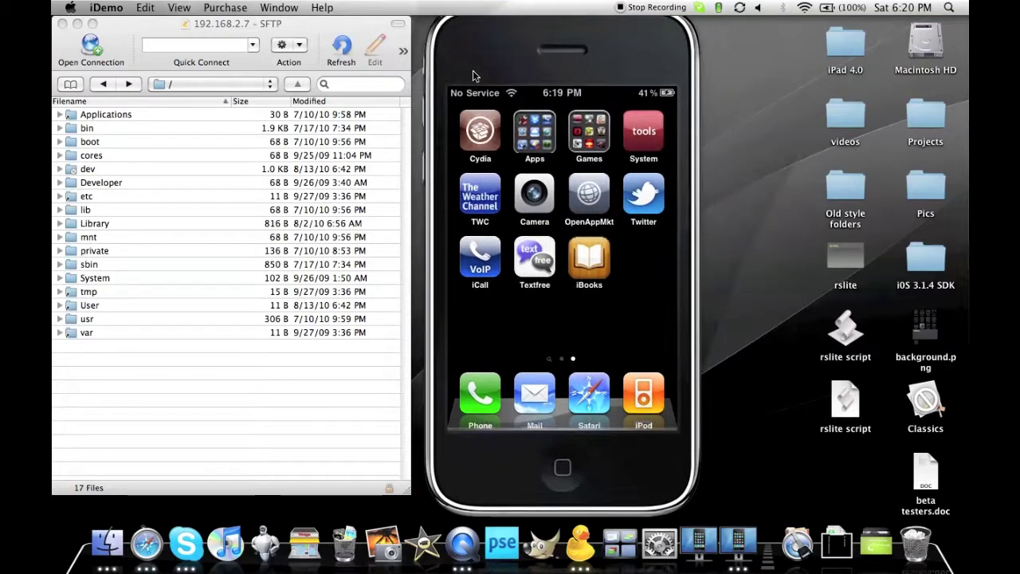
pyautogui.click(812, 59)
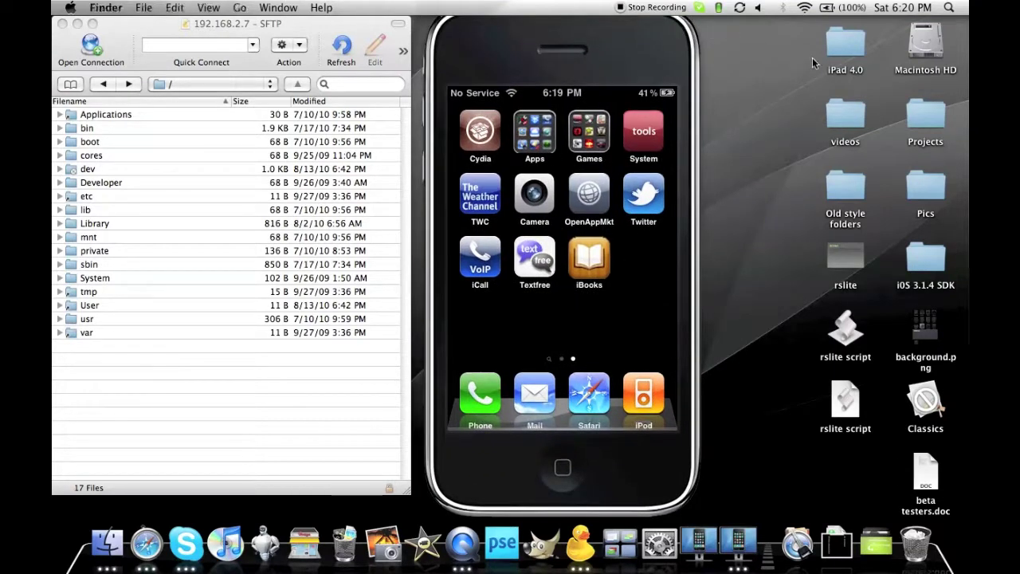
pyautogui.click(330, 352)
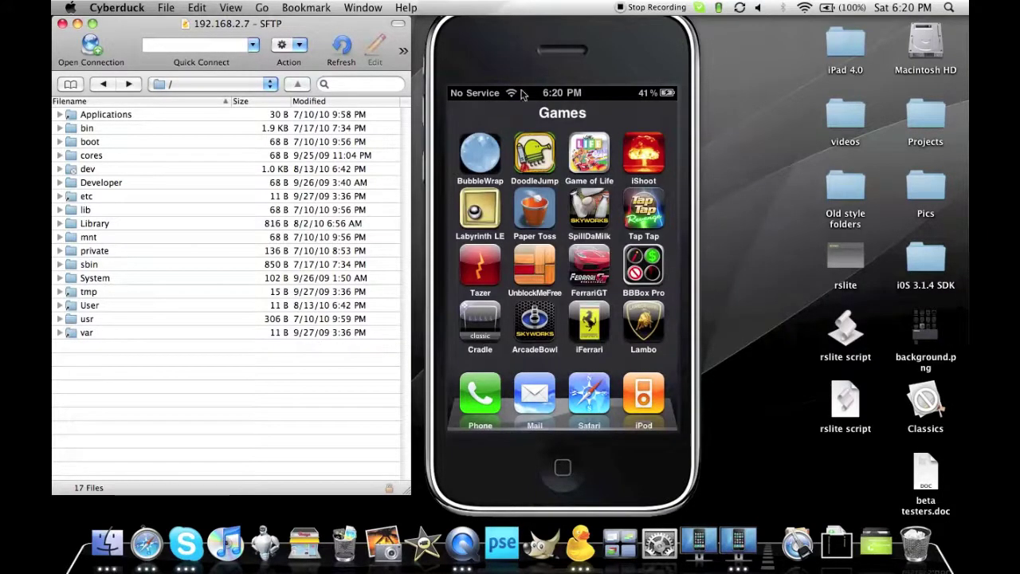
# Step: Open iPad 4.0 > Folders in Finder, then minimize the Folders window
pyautogui.doubleClick(829, 53)
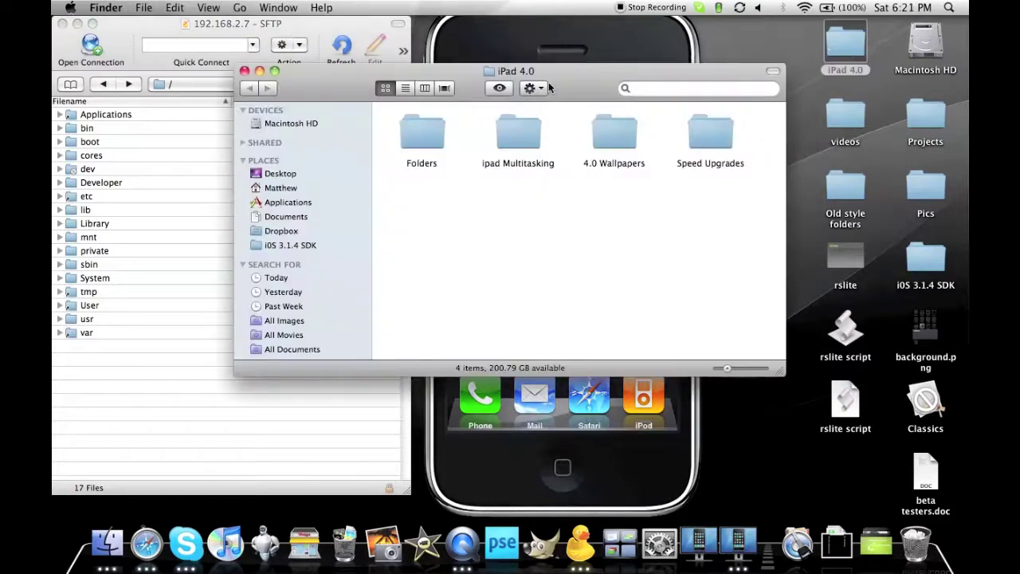
pyautogui.moveTo(549, 79); pyautogui.dragTo(711, 47)
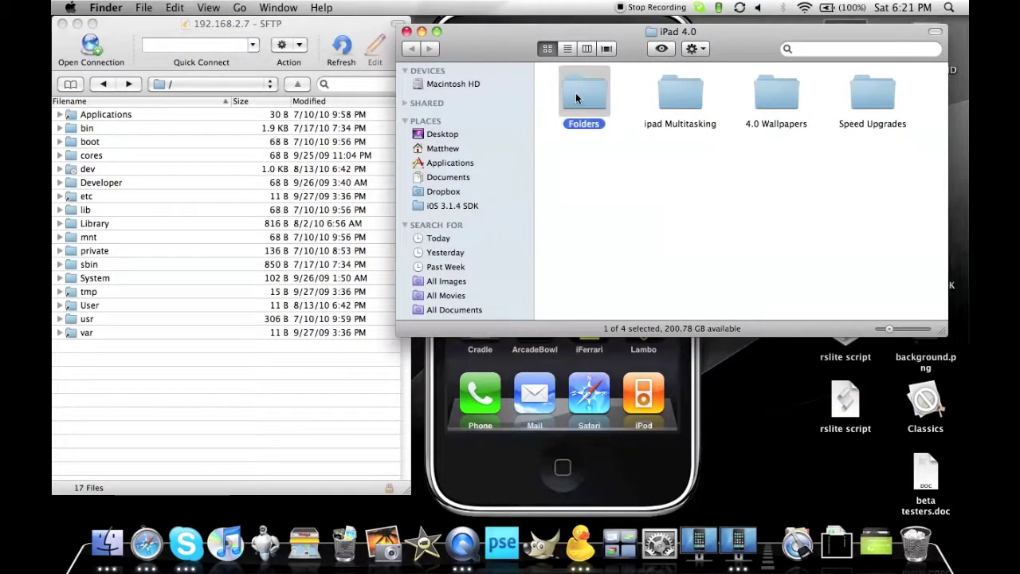
pyautogui.doubleClick(576, 92)
pyautogui.moveTo(502, 46); pyautogui.dragTo(516, 137)
pyautogui.click(437, 122)
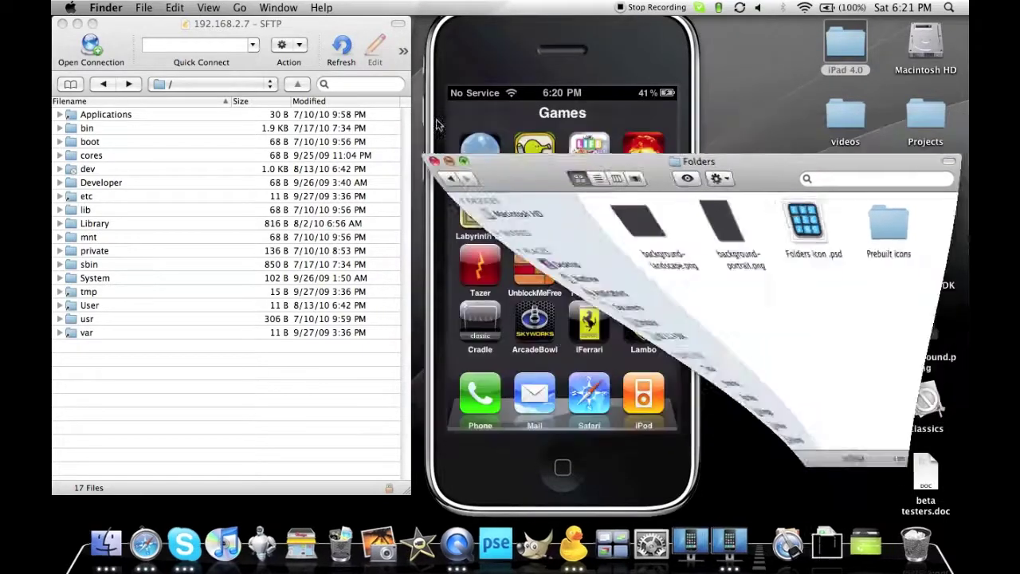
# Step: Close the Games folder on the simulated iPhone and launch Cydia
pyautogui.rightClick(490, 171)
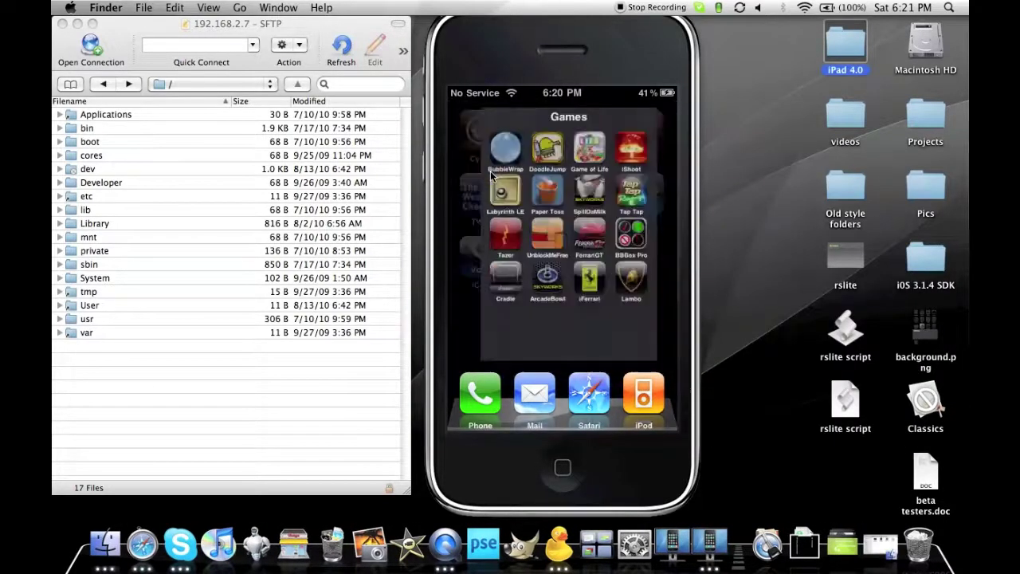
pyautogui.click(489, 170)
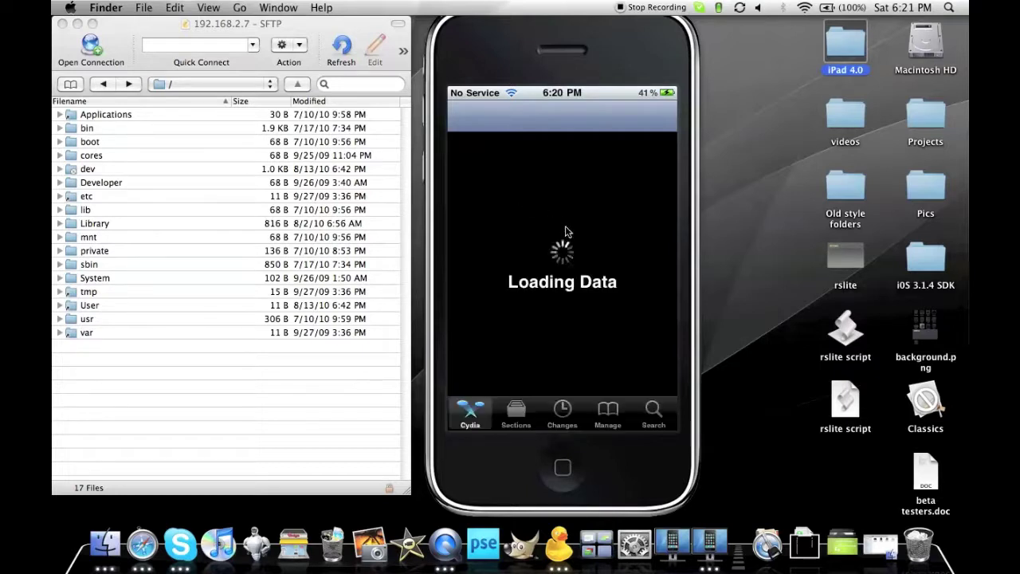
pyautogui.click(764, 257)
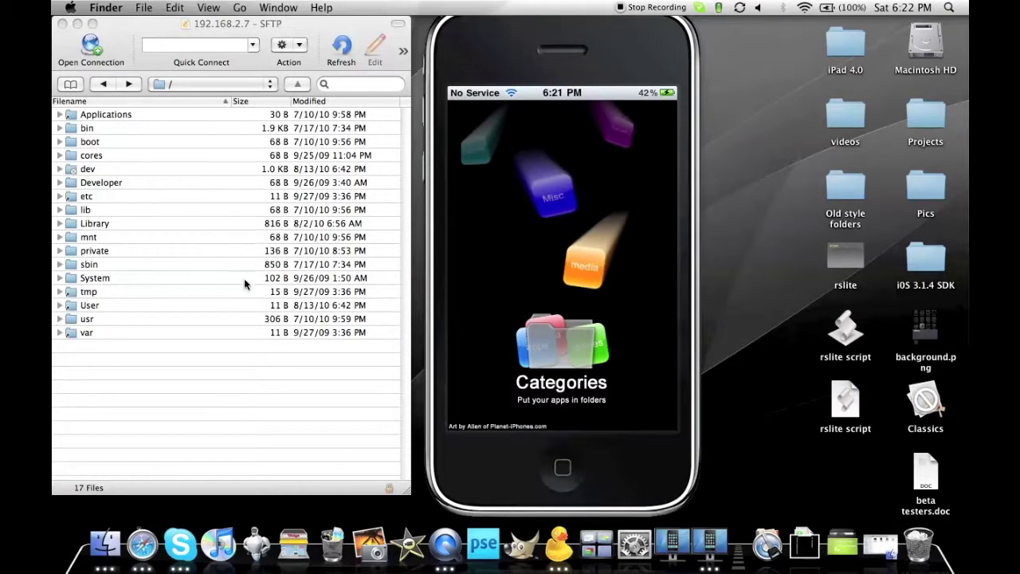
# Step: Bring the Cyberduck SFTP browser back to the front
pyautogui.click(195, 394)
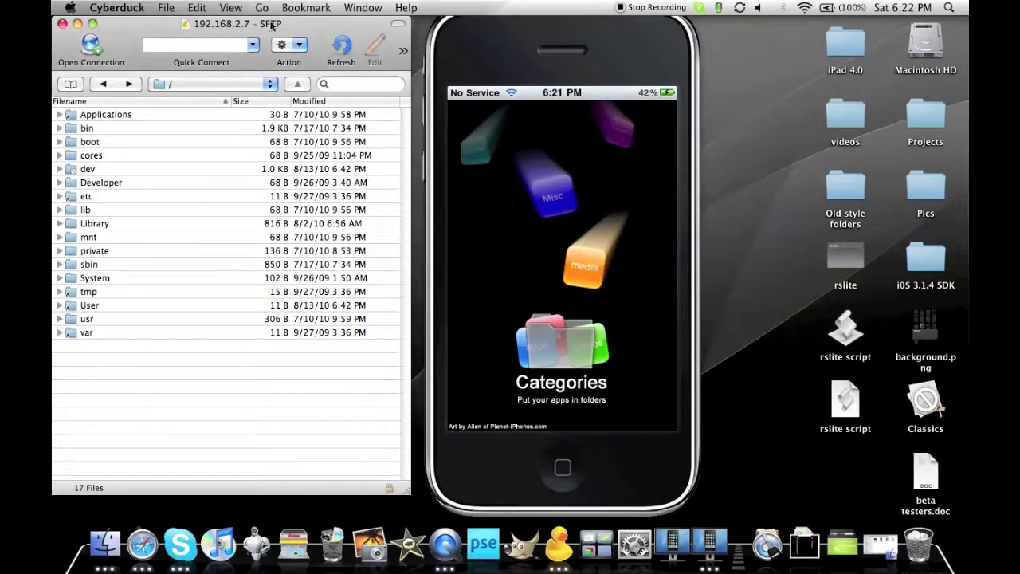
# Step: Browse into /Applications/Category000.app and Quick Look its icon.png folder template
pyautogui.moveTo(272, 26); pyautogui.dragTo(299, 27)
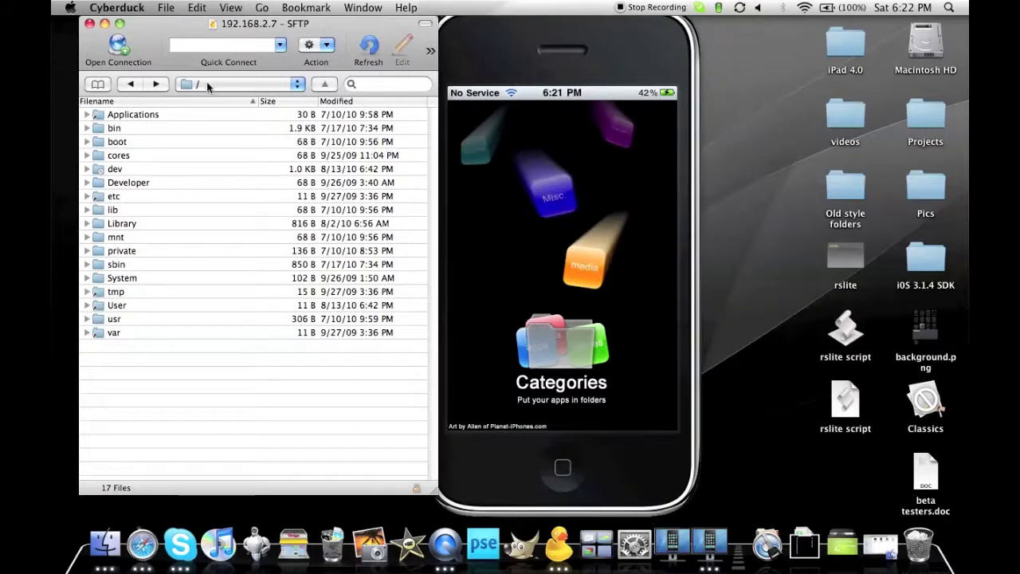
pyautogui.click(132, 115)
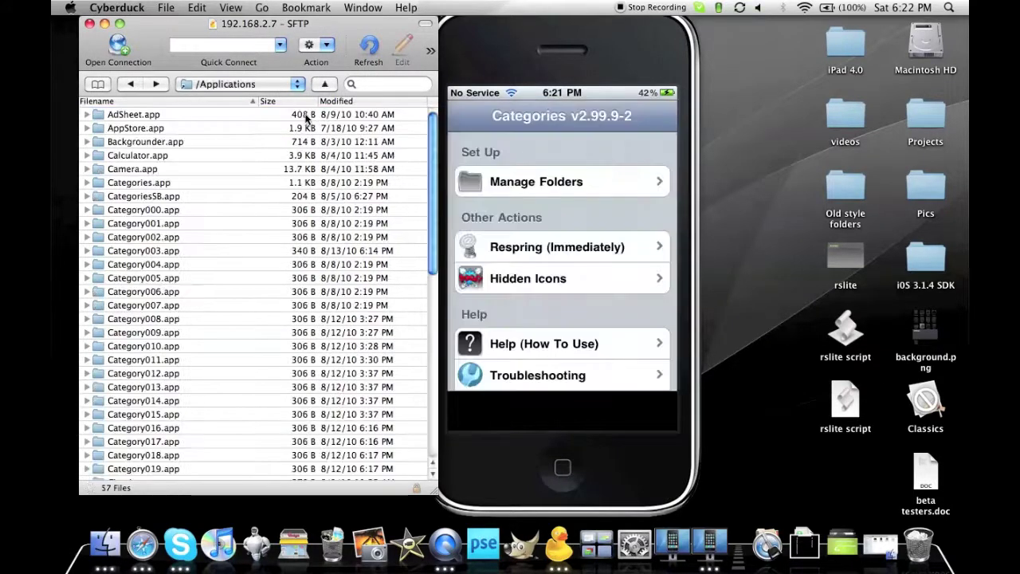
pyautogui.doubleClick(164, 212)
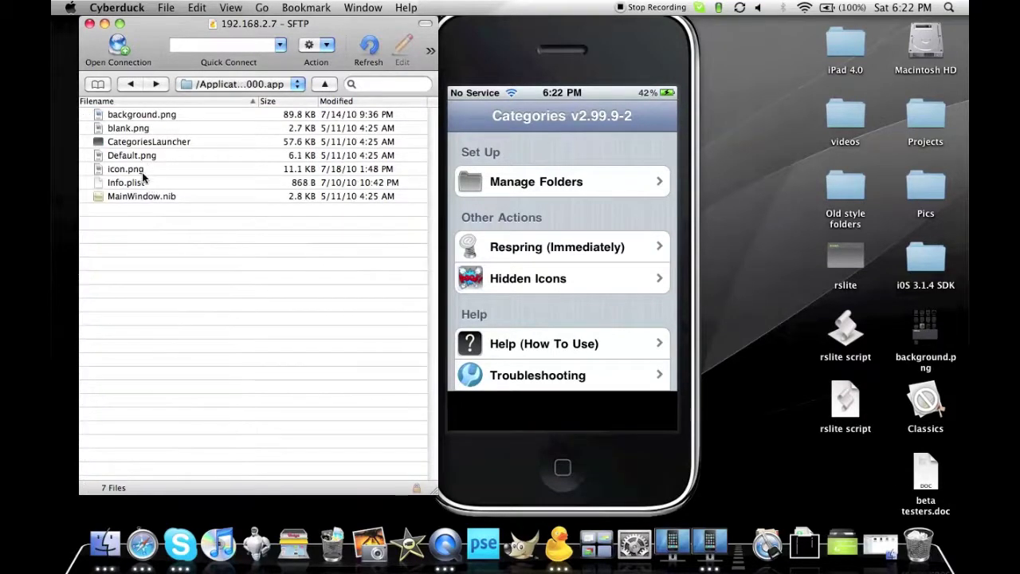
pyautogui.doubleClick(140, 170)
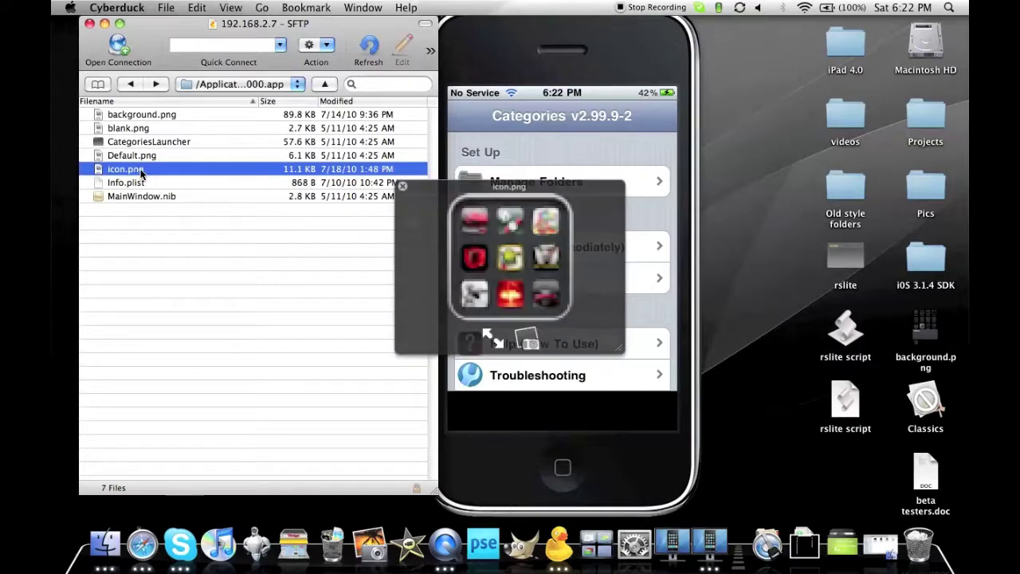
pyautogui.press('space')
pyautogui.press('space')
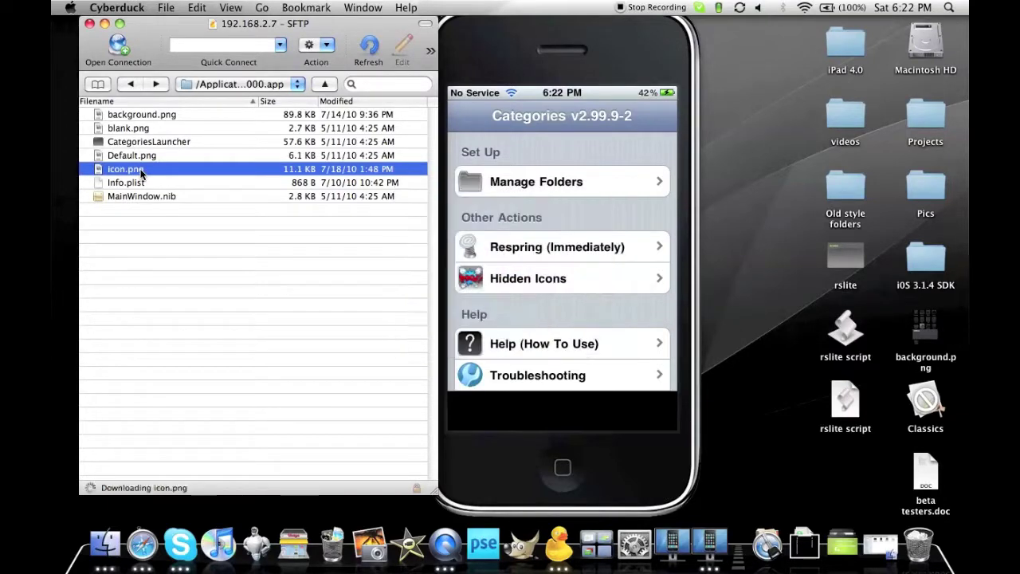
pyautogui.press('space')
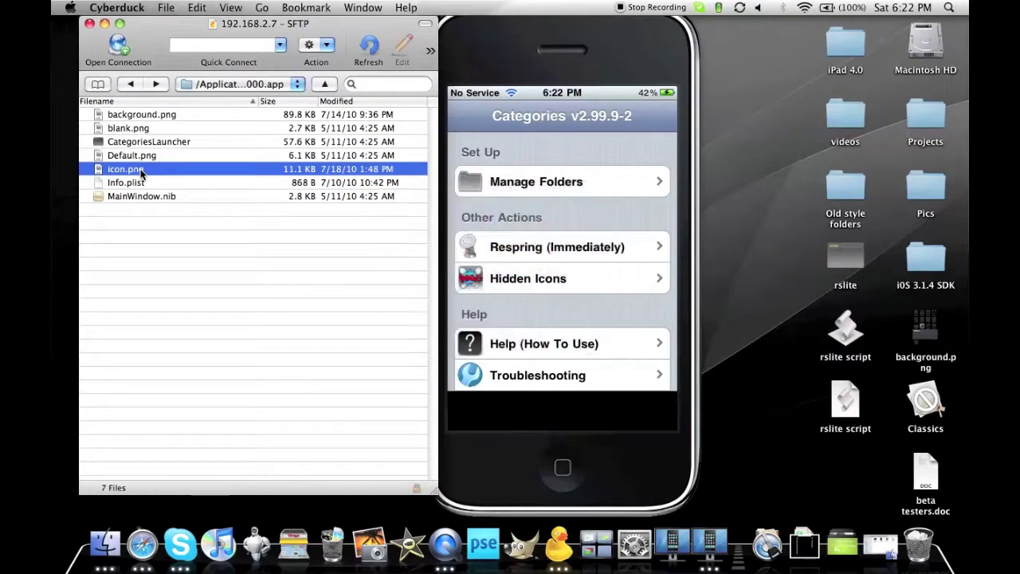
pyautogui.click(128, 85)
pyautogui.click(153, 85)
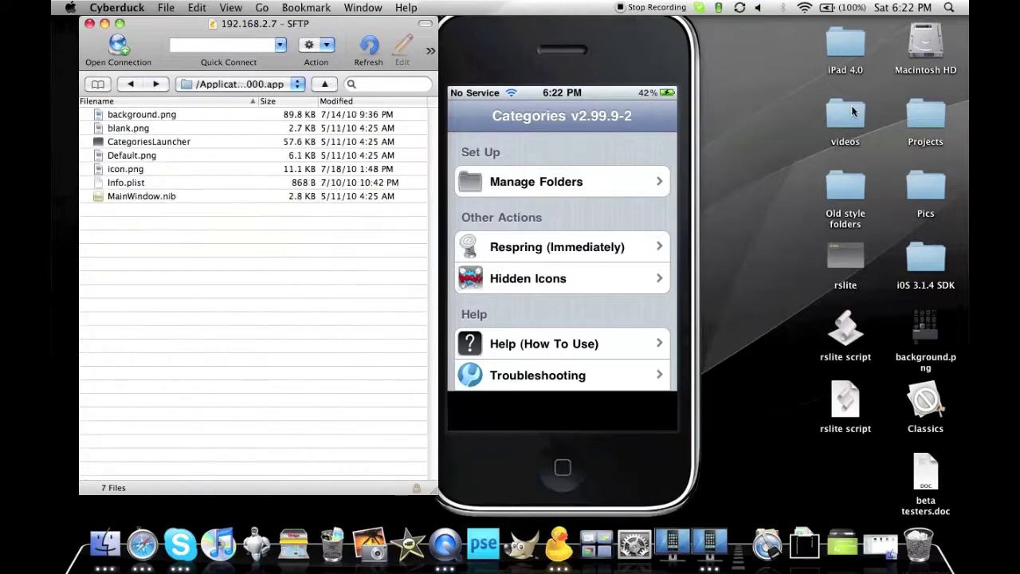
# Step: Open iPad 4.0 > Folders in Finder, try selecting the background PNGs, then close it
pyautogui.doubleClick(846, 55)
pyautogui.click(580, 94)
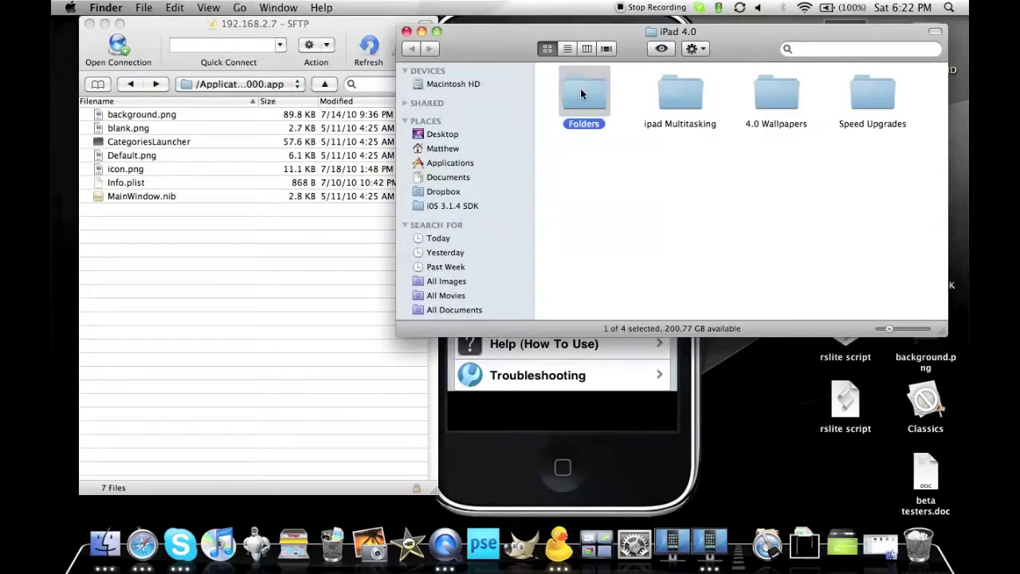
pyautogui.doubleClick(580, 94)
pyautogui.moveTo(550, 86); pyautogui.dragTo(696, 104)
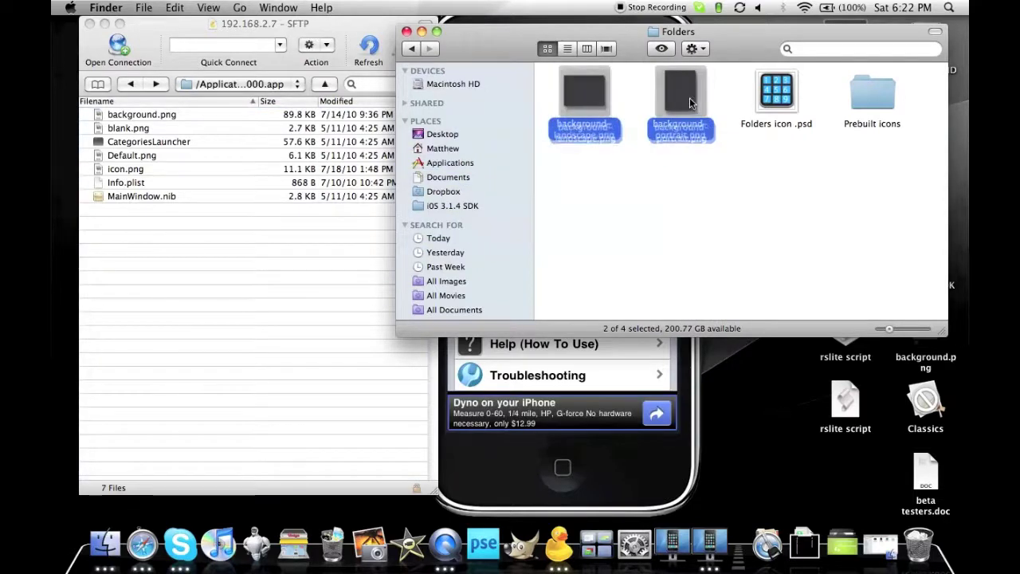
pyautogui.click(629, 112)
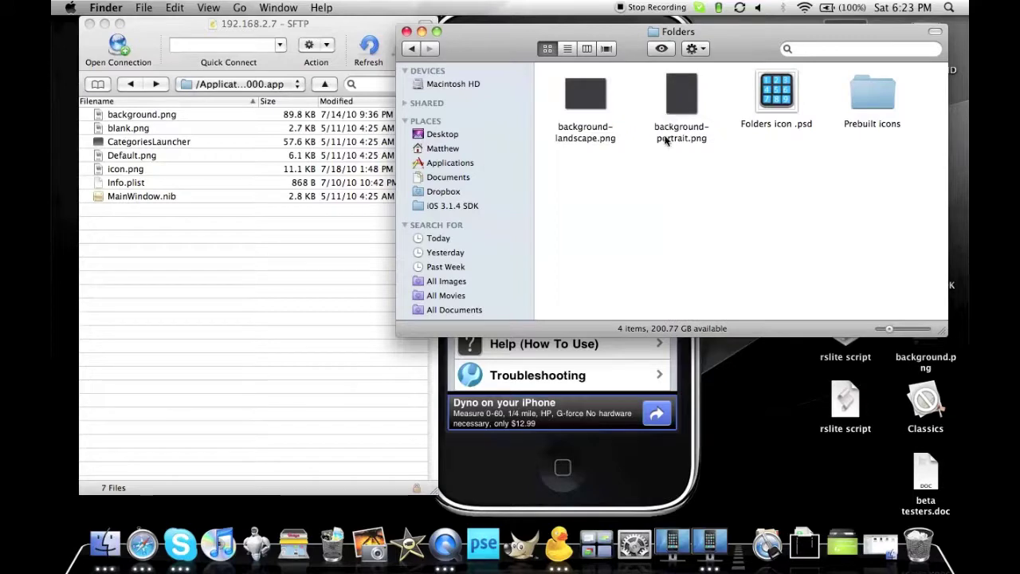
pyautogui.click(407, 32)
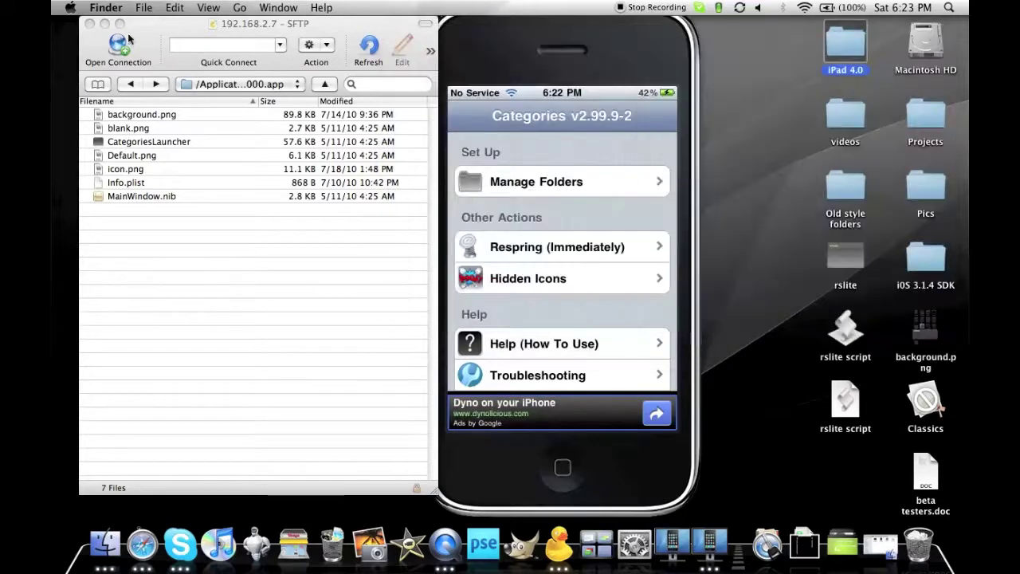
pyautogui.click(126, 86)
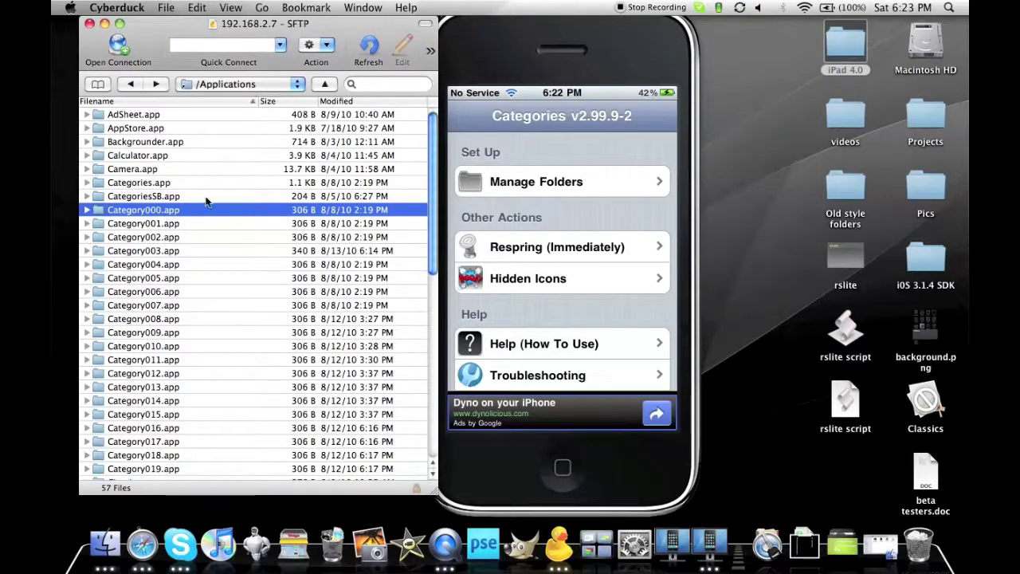
# Step: Reopen Folders, select background-landscape.png and background-portrait.png, then close the window
pyautogui.doubleClick(860, 50)
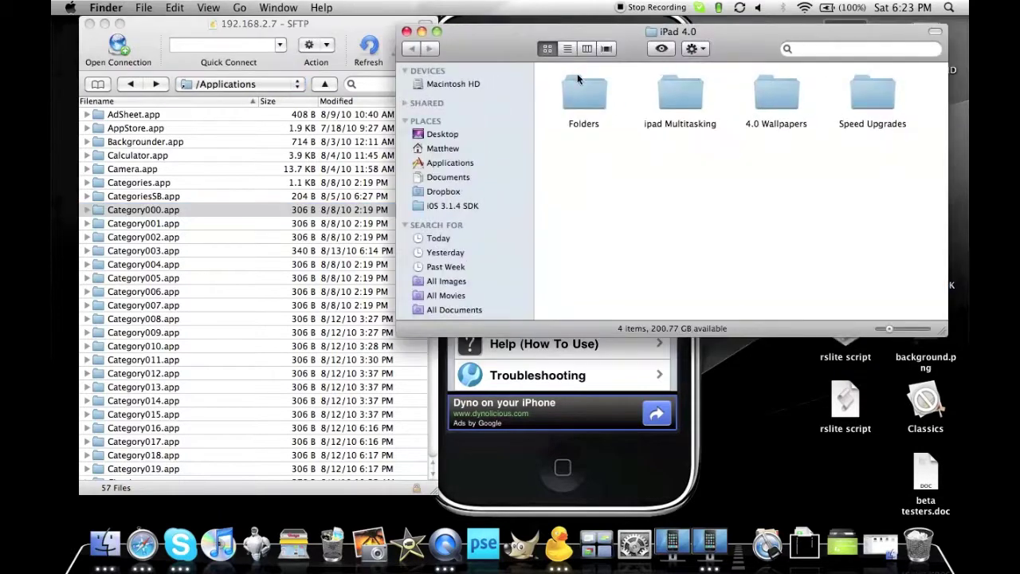
pyautogui.doubleClick(574, 94)
pyautogui.moveTo(550, 90); pyautogui.dragTo(743, 132)
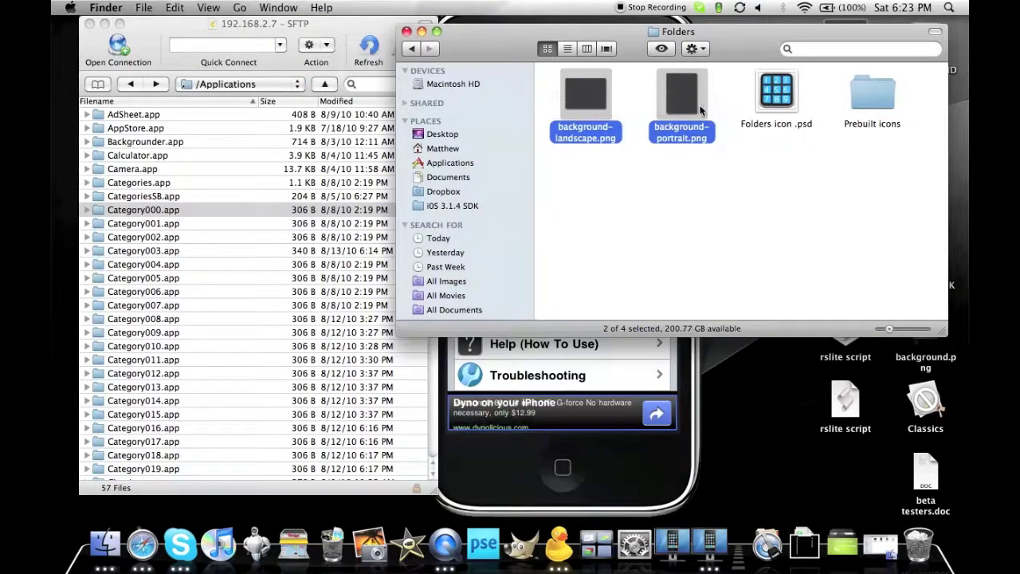
pyautogui.click(407, 32)
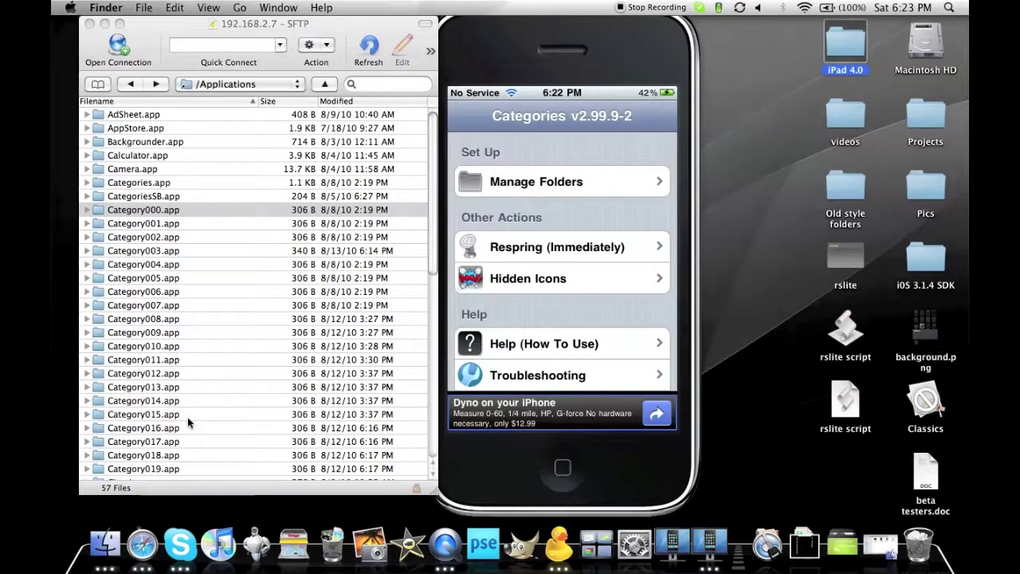
pyautogui.click(177, 384)
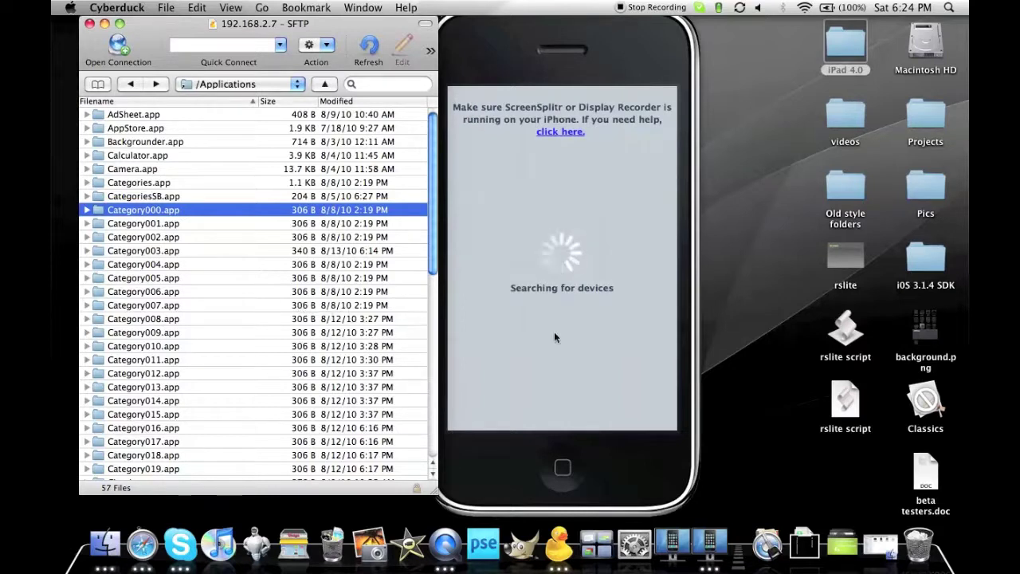
# Step: Rearrange the windows and start mirroring the iPhone (USB) device in iDemo
pyautogui.click(558, 39)
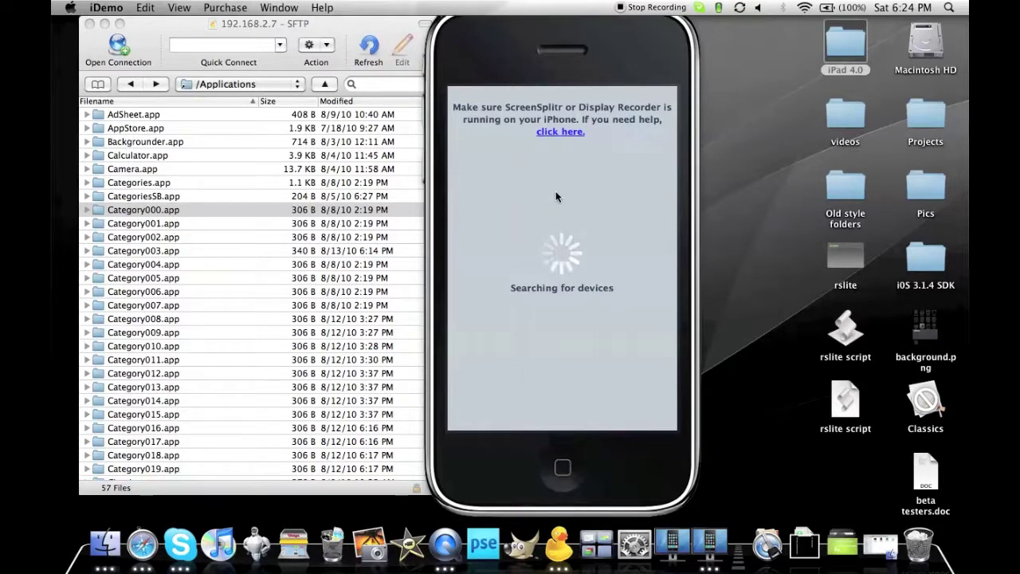
pyautogui.moveTo(576, 35); pyautogui.dragTo(757, 40)
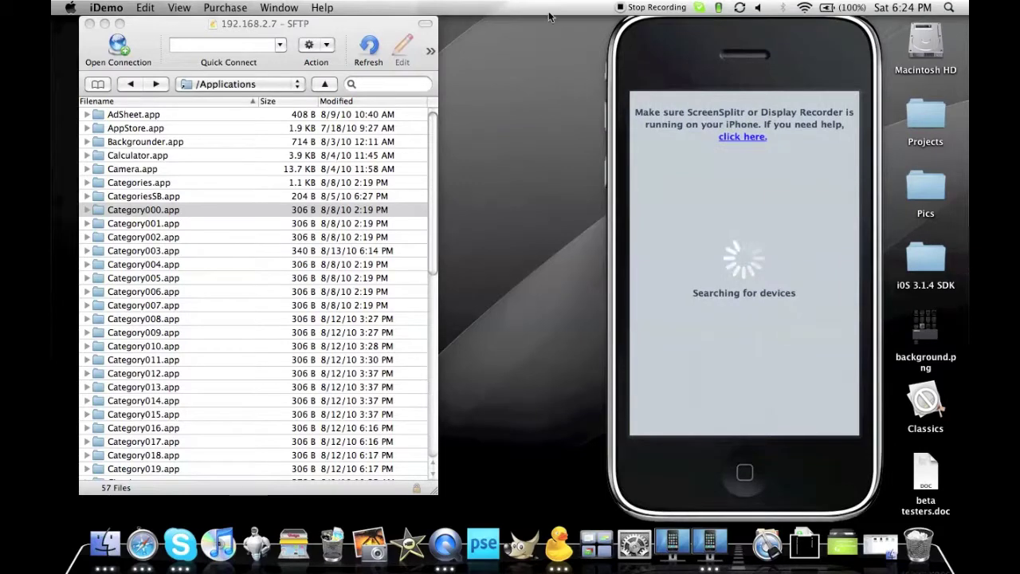
pyautogui.click(350, 38)
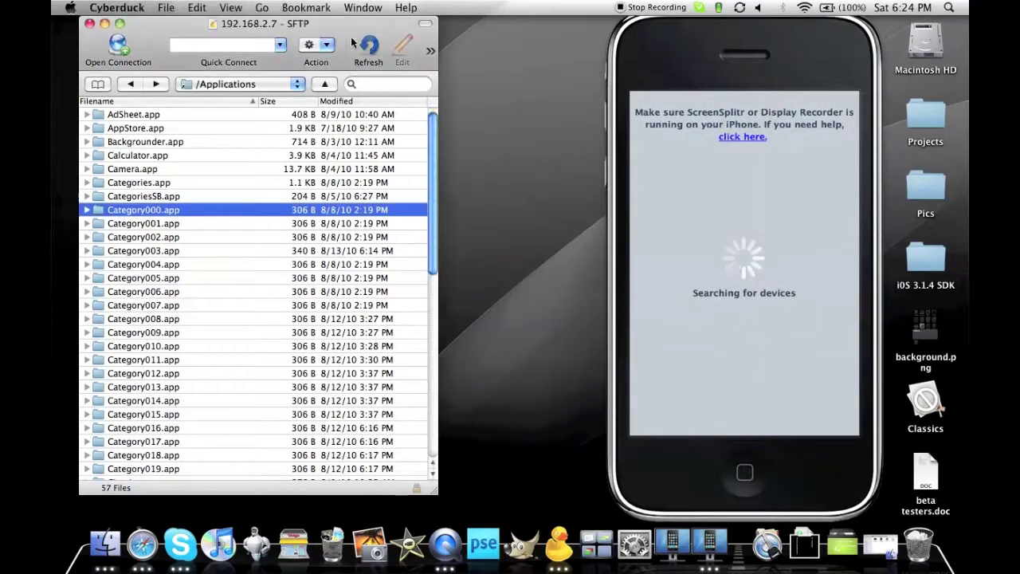
pyautogui.moveTo(348, 22); pyautogui.dragTo(429, 34)
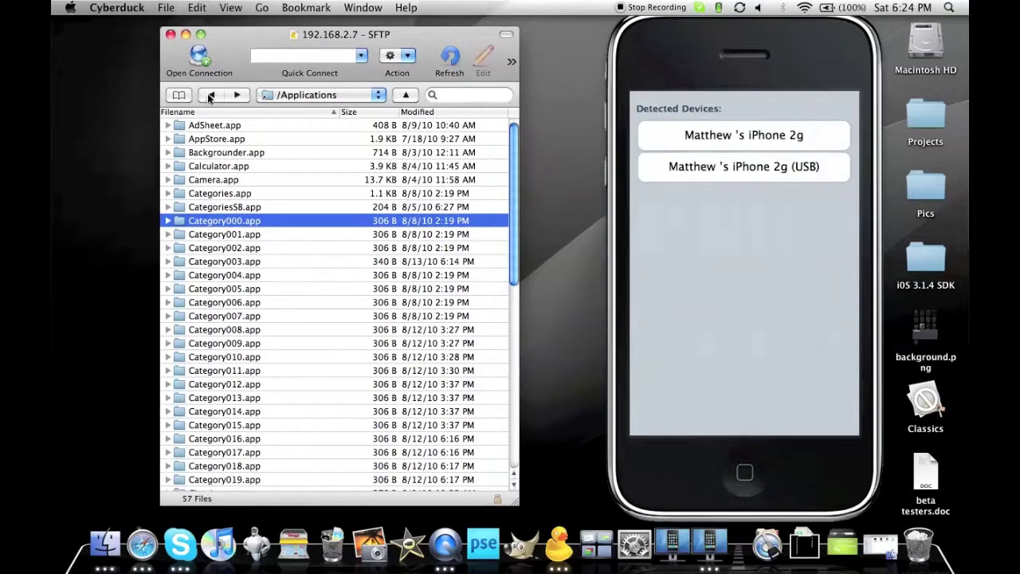
pyautogui.click(642, 163)
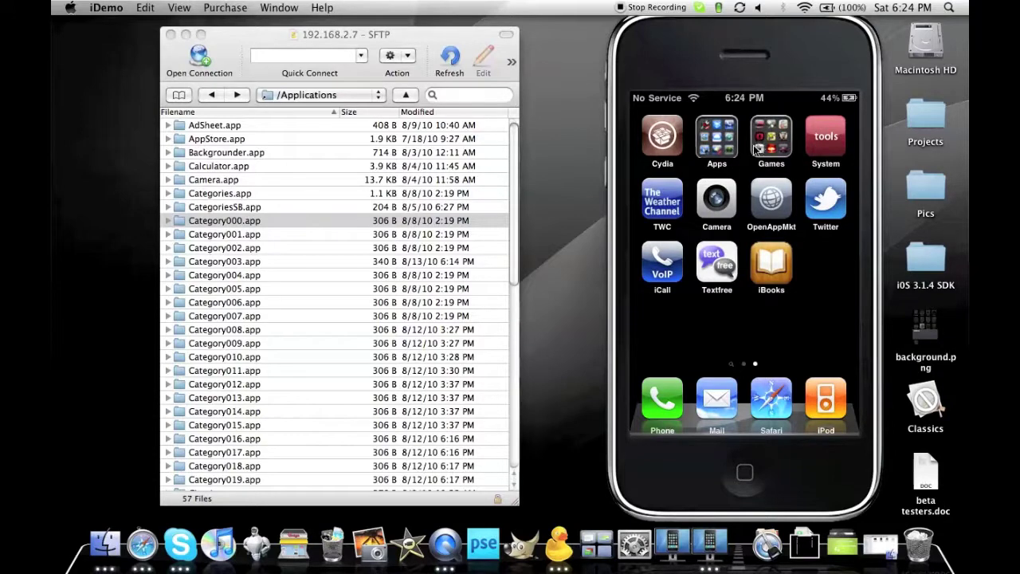
pyautogui.moveTo(739, 66); pyautogui.dragTo(526, 52)
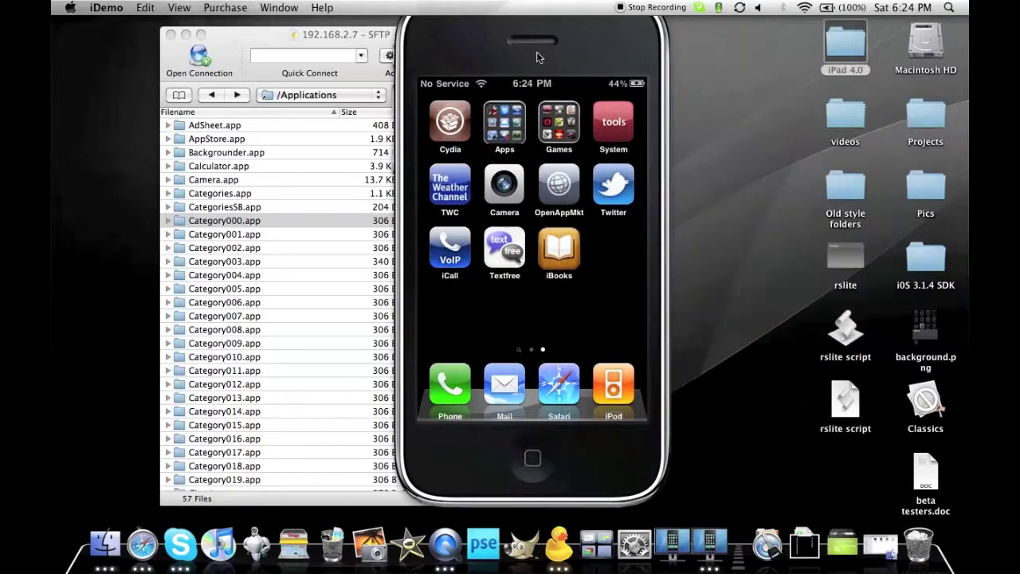
pyautogui.click(885, 71)
# Step: Open iPad 4.0 > Folders and Quick Look the Folders icon .psd template
pyautogui.doubleClick(855, 51)
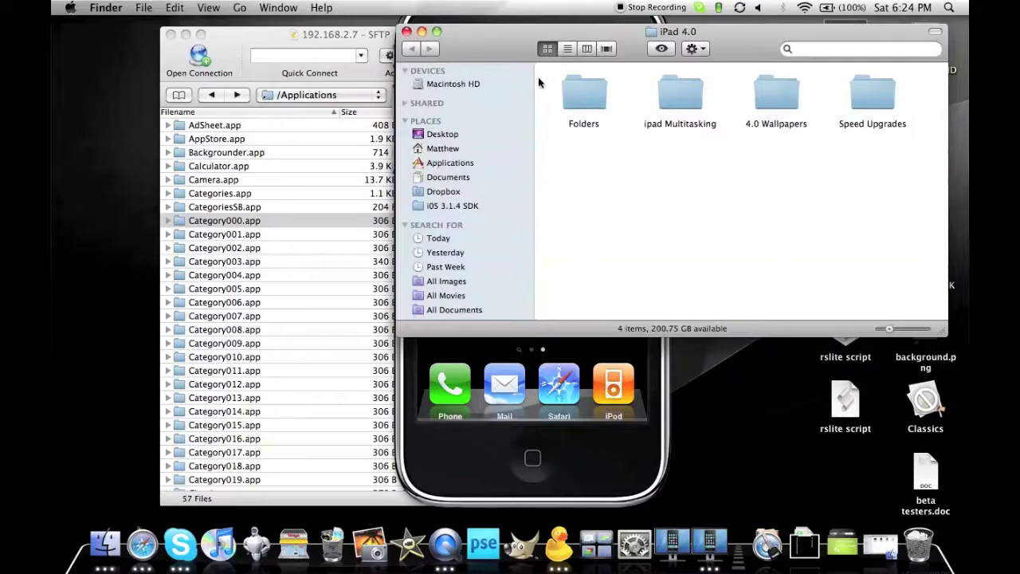
pyautogui.click(577, 90)
pyautogui.doubleClick(577, 90)
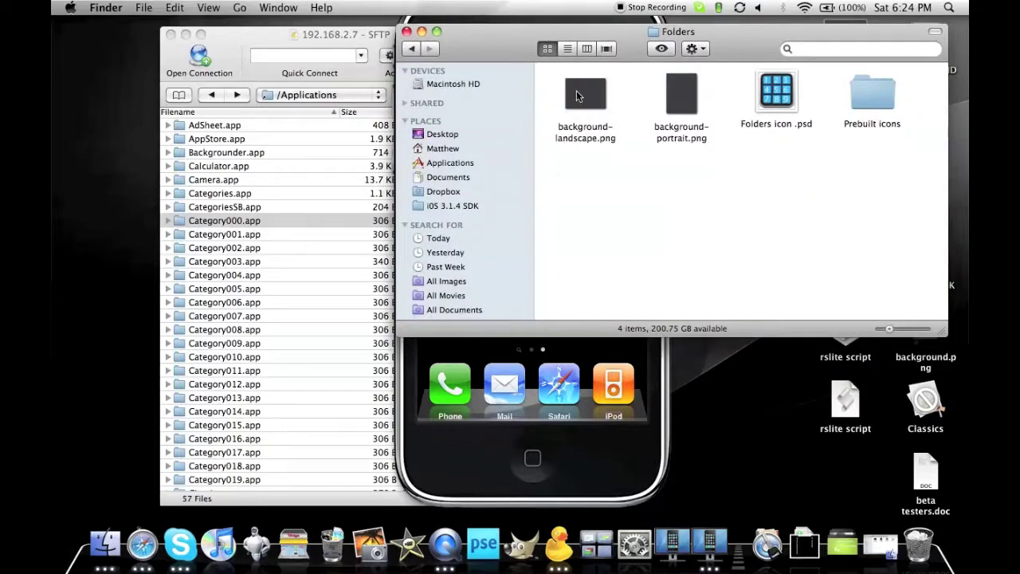
pyautogui.click(791, 94)
pyautogui.press('space')
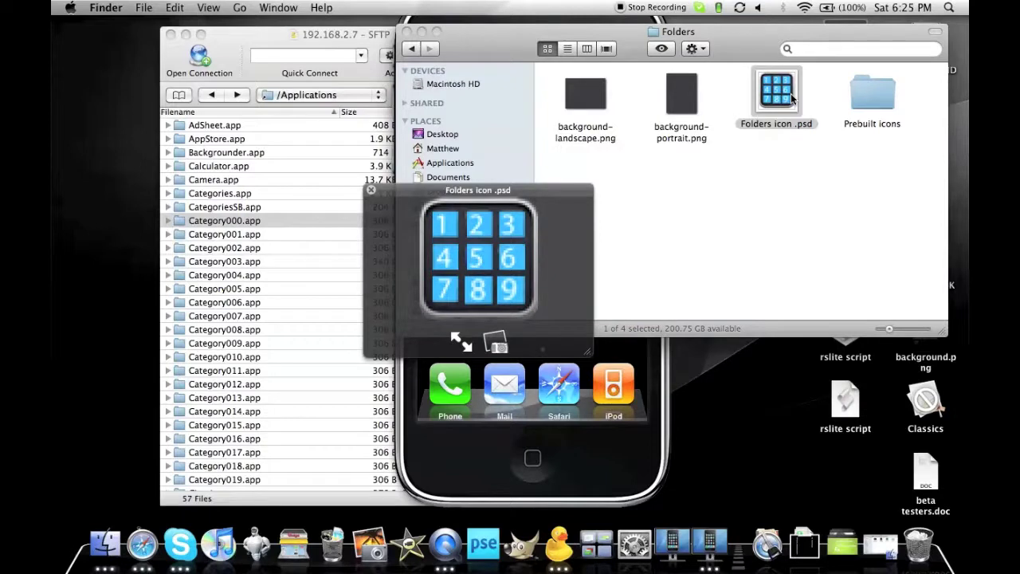
pyautogui.press('space')
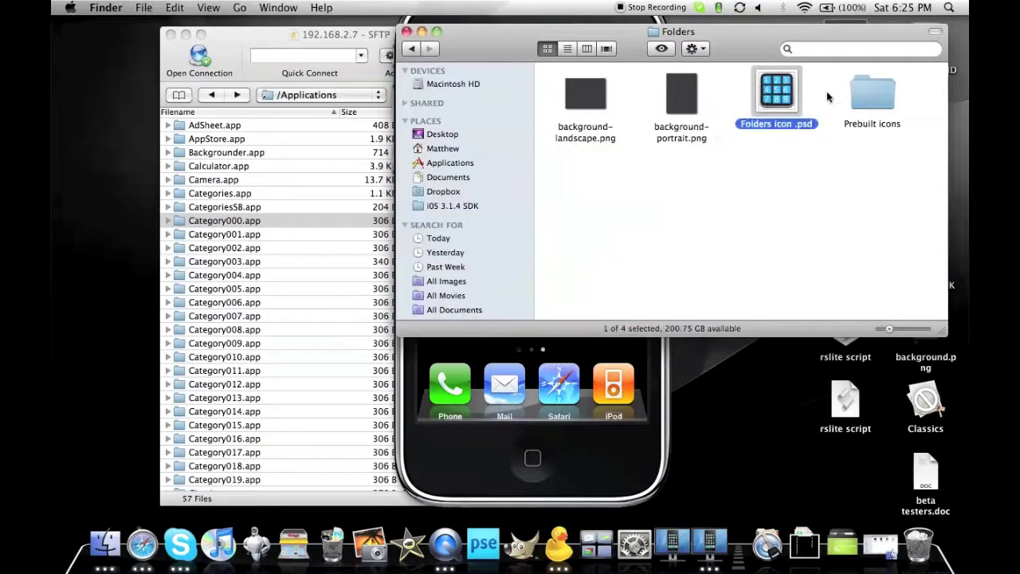
# Step: In Prebuilt icons, preview the utilites.png and games.png icons
pyautogui.doubleClick(868, 91)
pyautogui.click(690, 89)
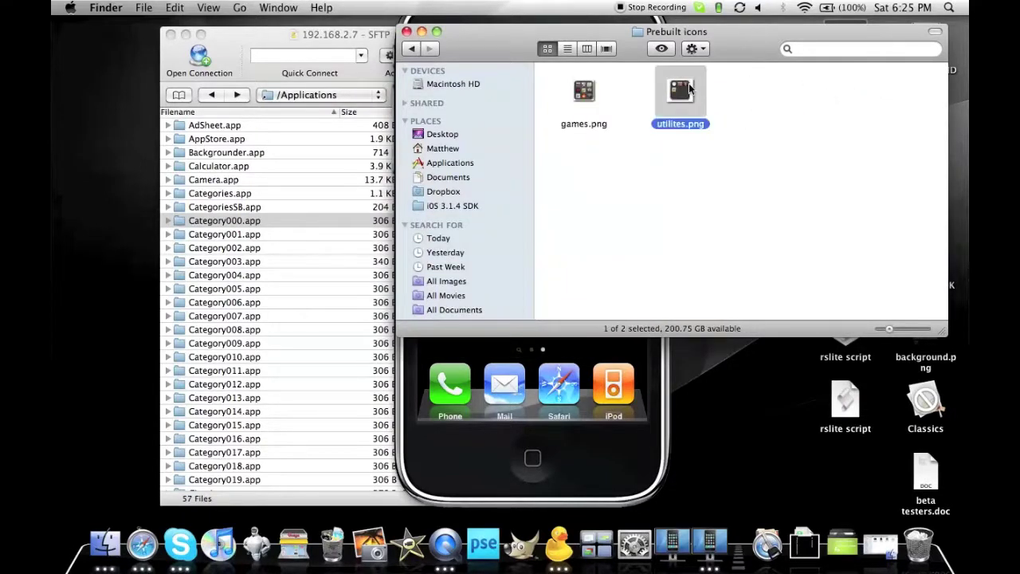
pyautogui.press('space')
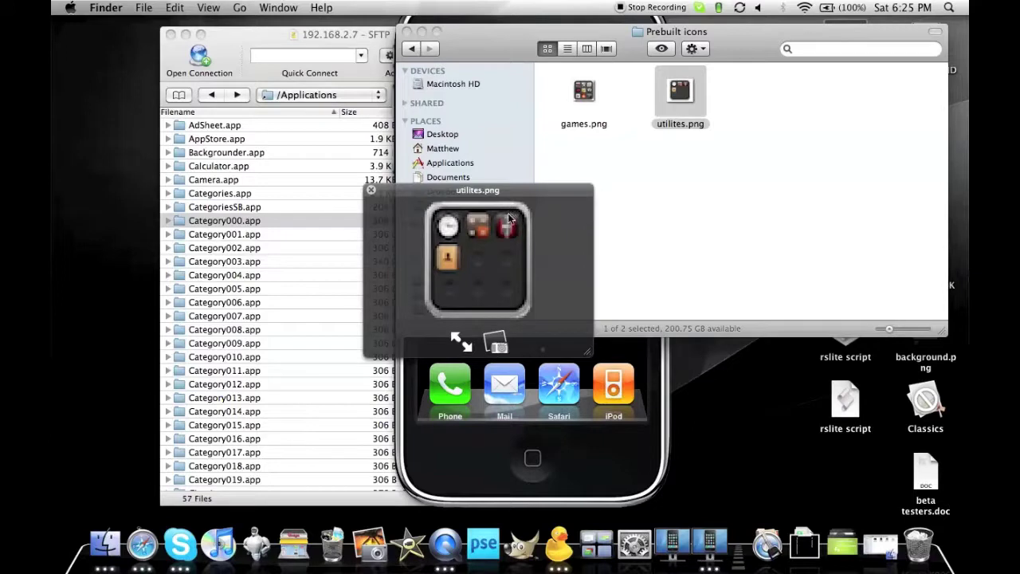
pyautogui.press('space')
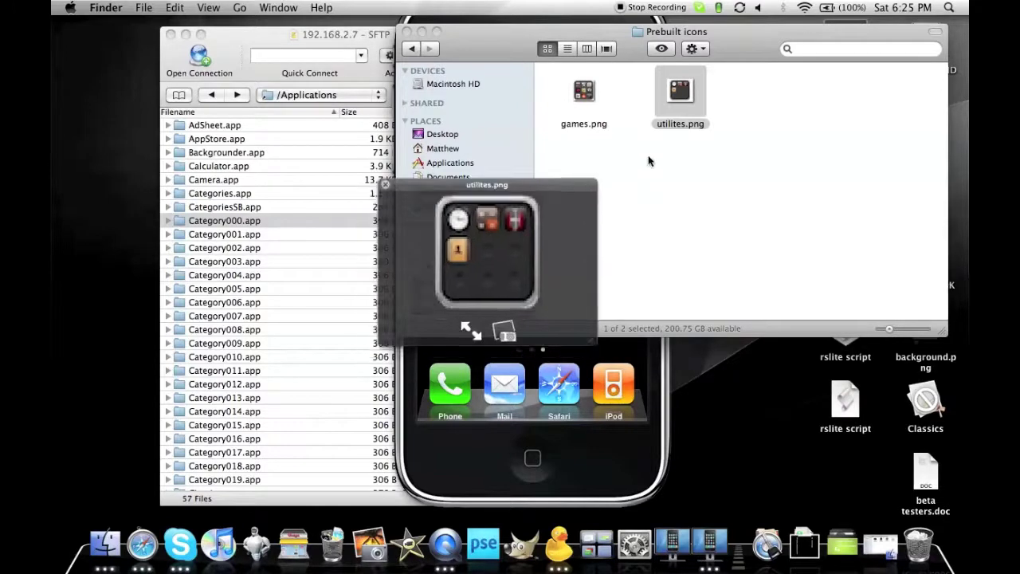
pyautogui.click(579, 97)
pyautogui.press('space')
pyautogui.press('space')
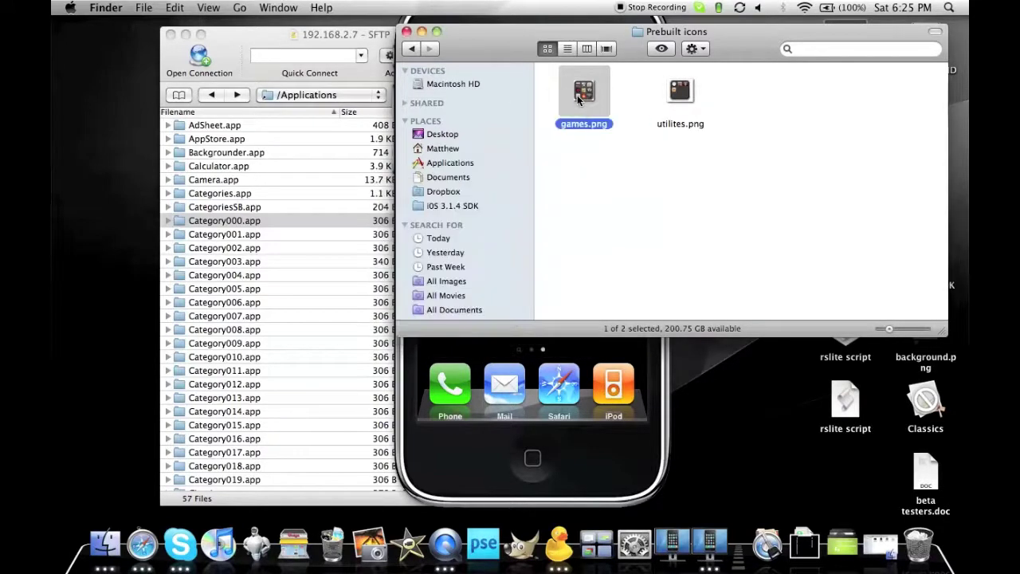
pyautogui.click(619, 180)
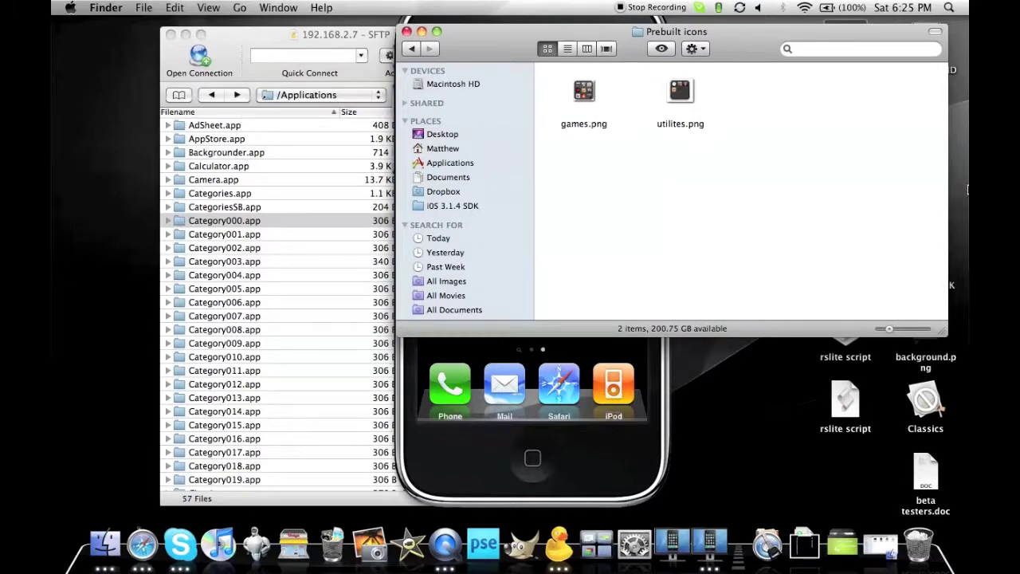
# Step: Reposition the Finder window and go back up to the Folders folder
pyautogui.moveTo(639, 49)
pyautogui.mouseDown()
pyautogui.moveTo(637, 58)
pyautogui.moveTo(686, 31)
pyautogui.moveTo(642, 30)
pyautogui.mouseUp()
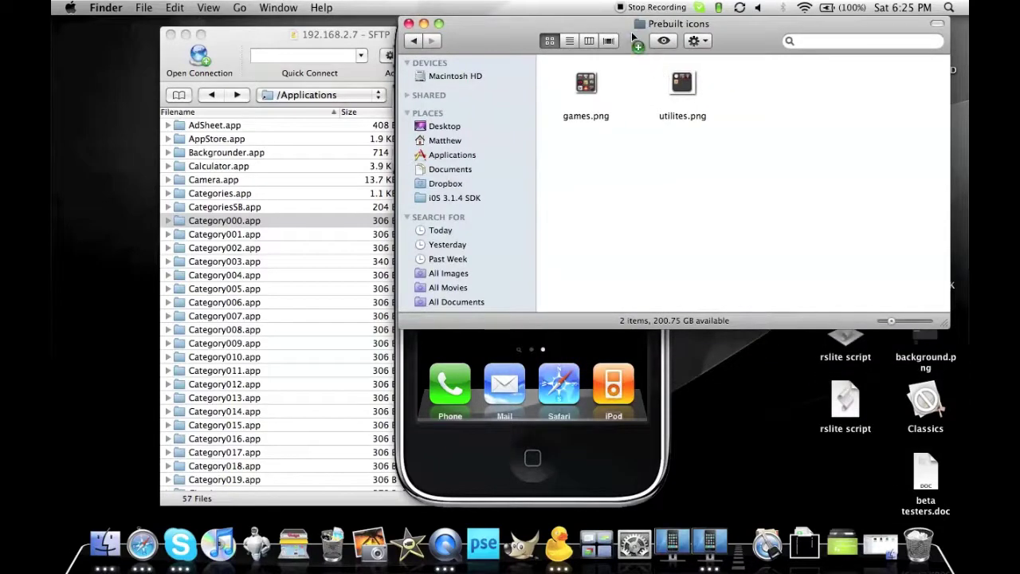
pyautogui.moveTo(619, 23); pyautogui.dragTo(664, 52)
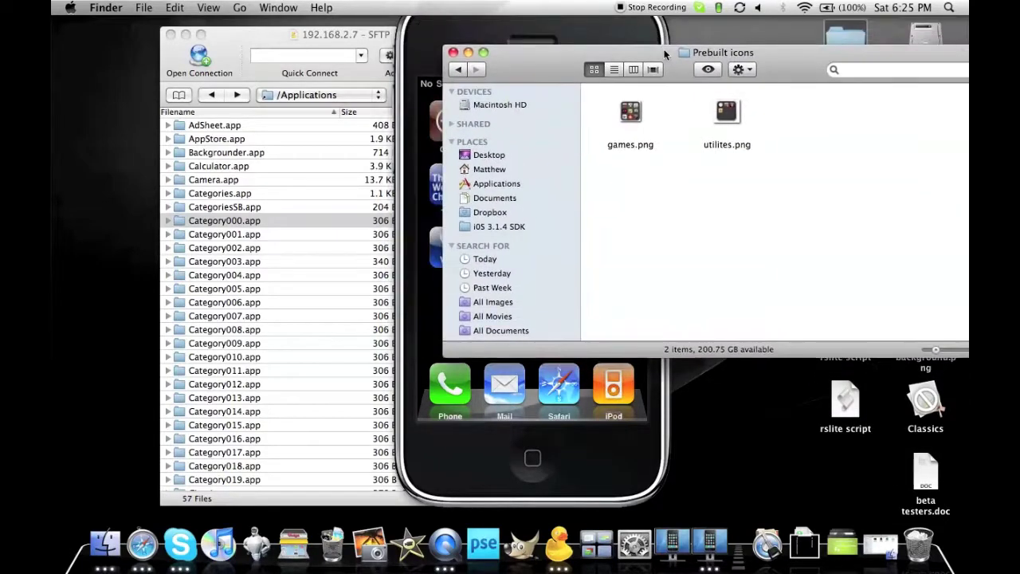
pyautogui.click(635, 116)
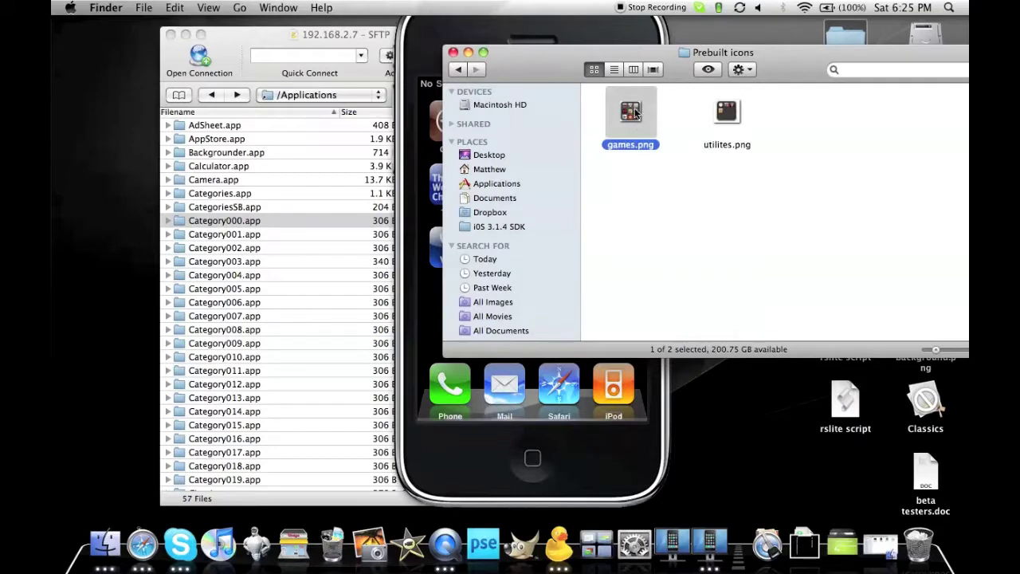
pyautogui.click(676, 126)
pyautogui.press('super+Up')
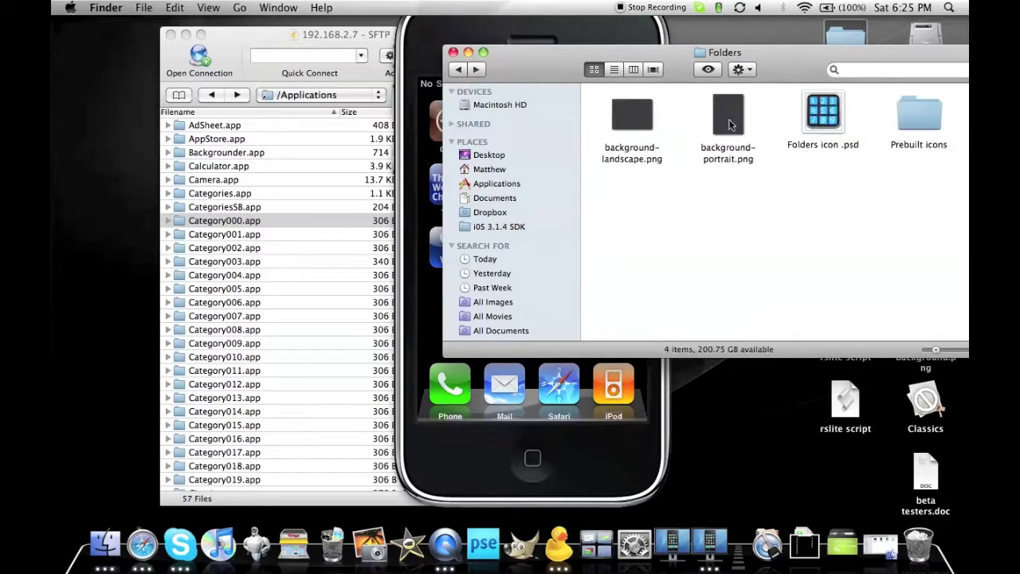
pyautogui.click(830, 122)
pyautogui.press('space')
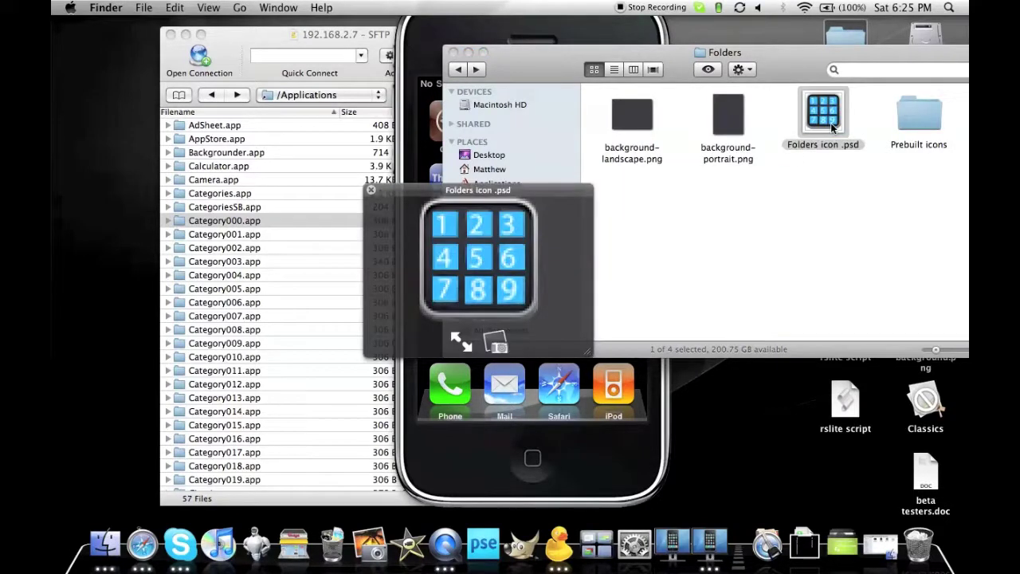
pyautogui.press('space')
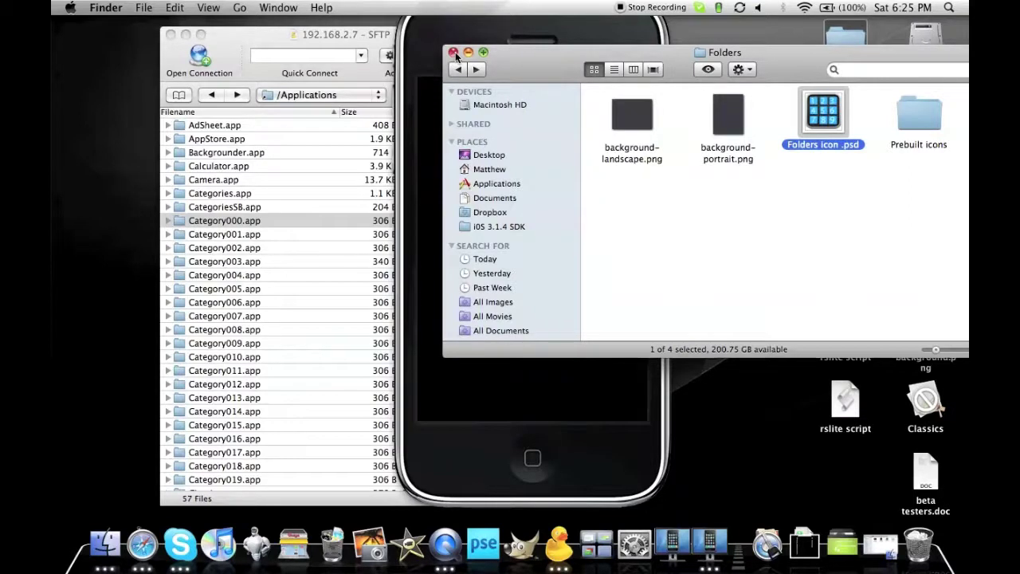
# Step: Close the Finder window and shift the iDemo mirror and SFTP browser to the right
pyautogui.click(454, 53)
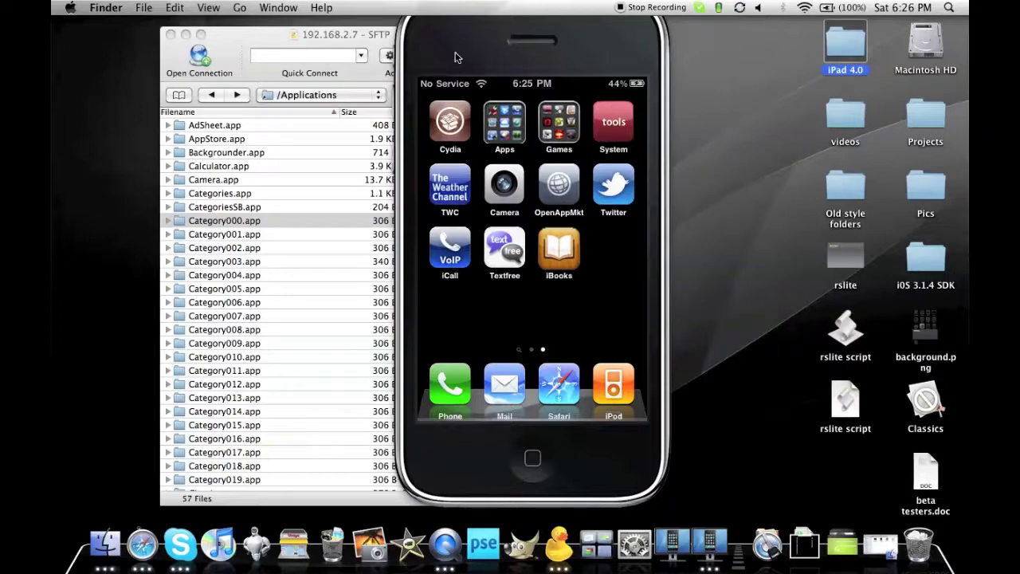
pyautogui.click(457, 57)
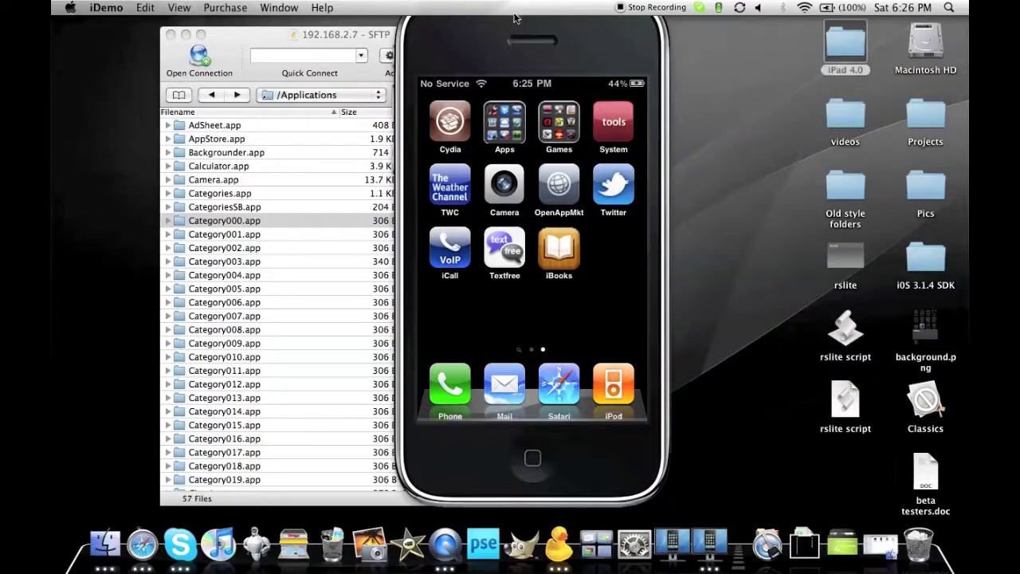
pyautogui.moveTo(579, 36); pyautogui.dragTo(820, 47)
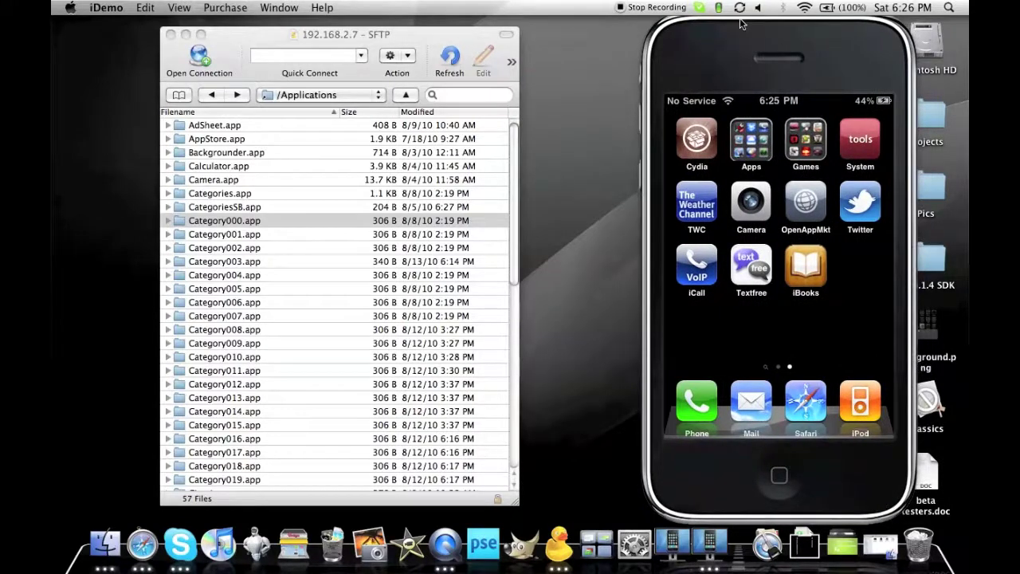
pyautogui.moveTo(478, 34); pyautogui.dragTo(549, 27)
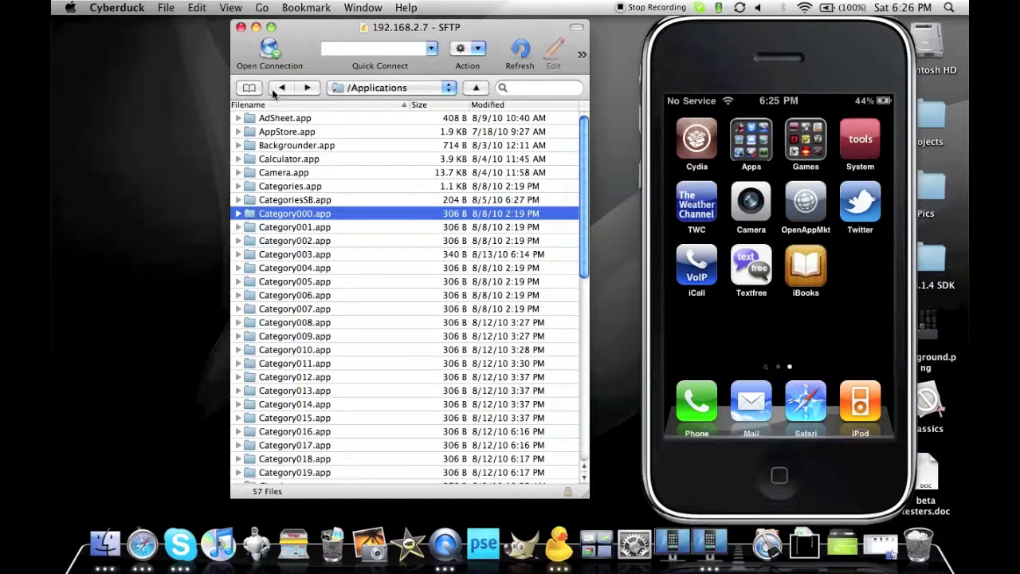